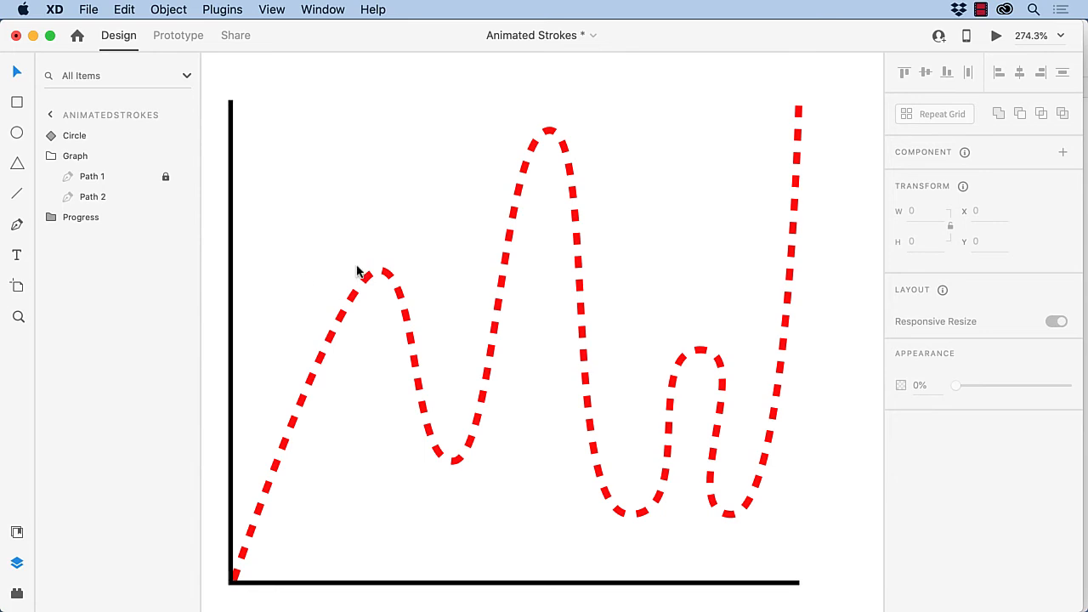
Step: Increase the border gap of the Graph group's dashed red line to 915, leaving the dash length at 5, and deselect it
click(401, 293)
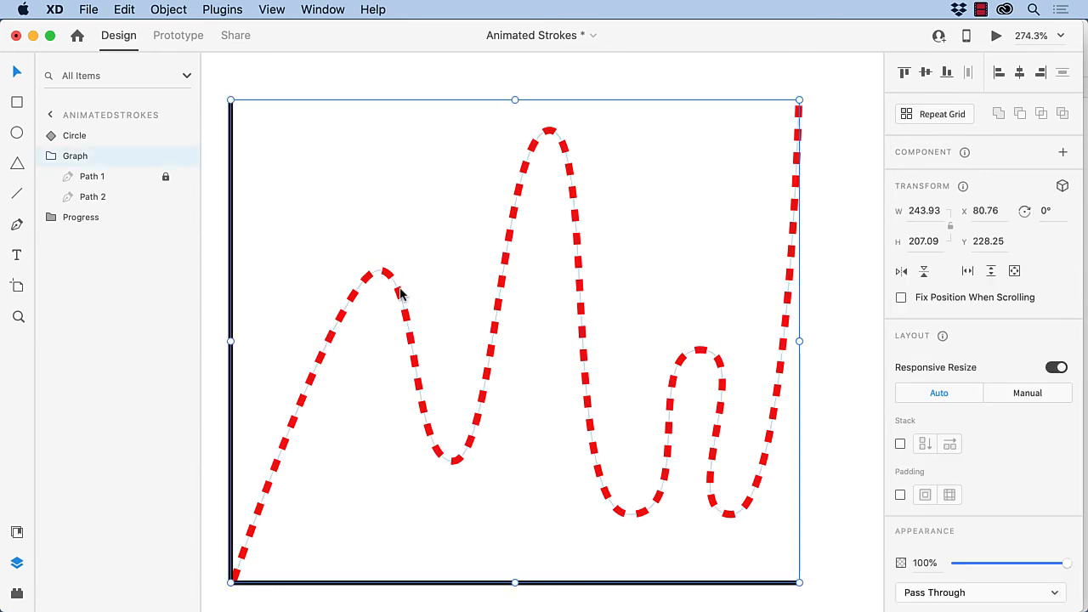
scroll(939, 344, down, 5)
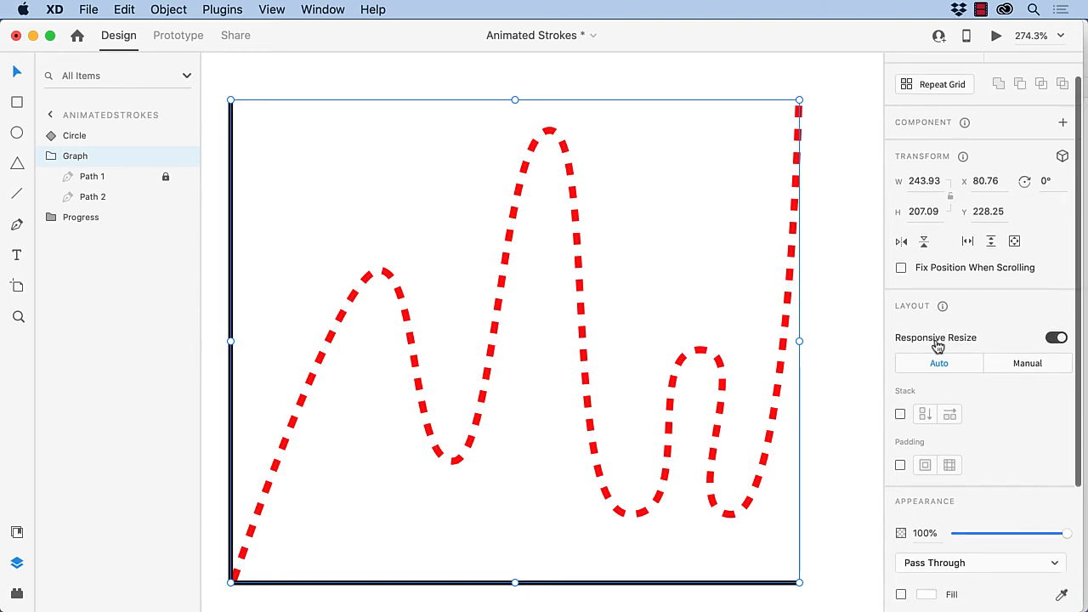
scroll(936, 345, down, 1)
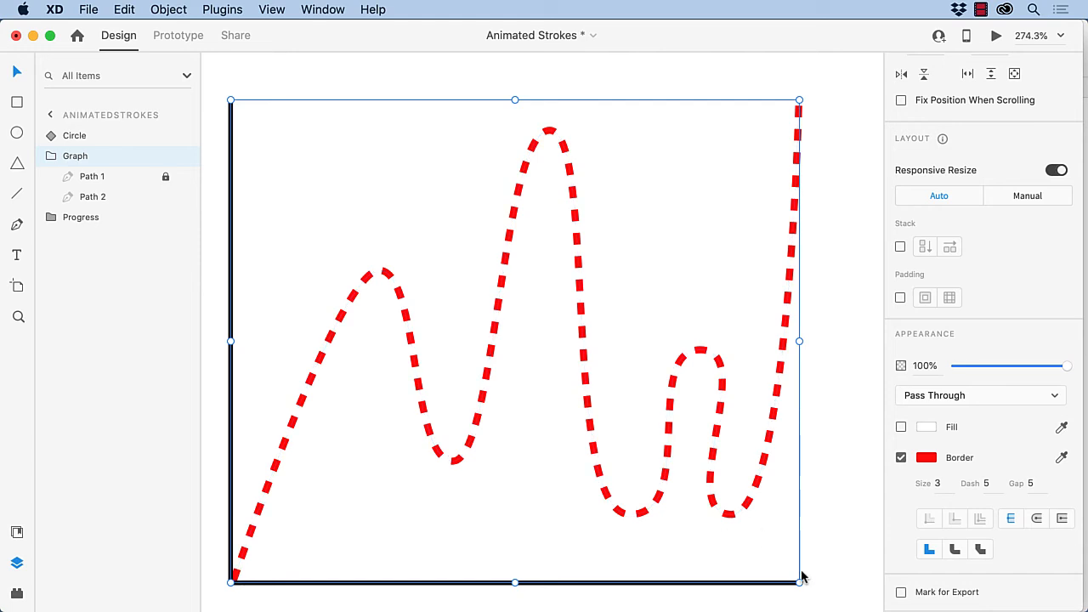
click(1037, 483)
key(shift+Up)
key(shift+Up)
key(shift+Up)
key(shift+Up)
key(shift+Up)
key(shift+Up)
key(shift+Up)
key(shift+Up)
key(shift+Up)
key(shift+Up)
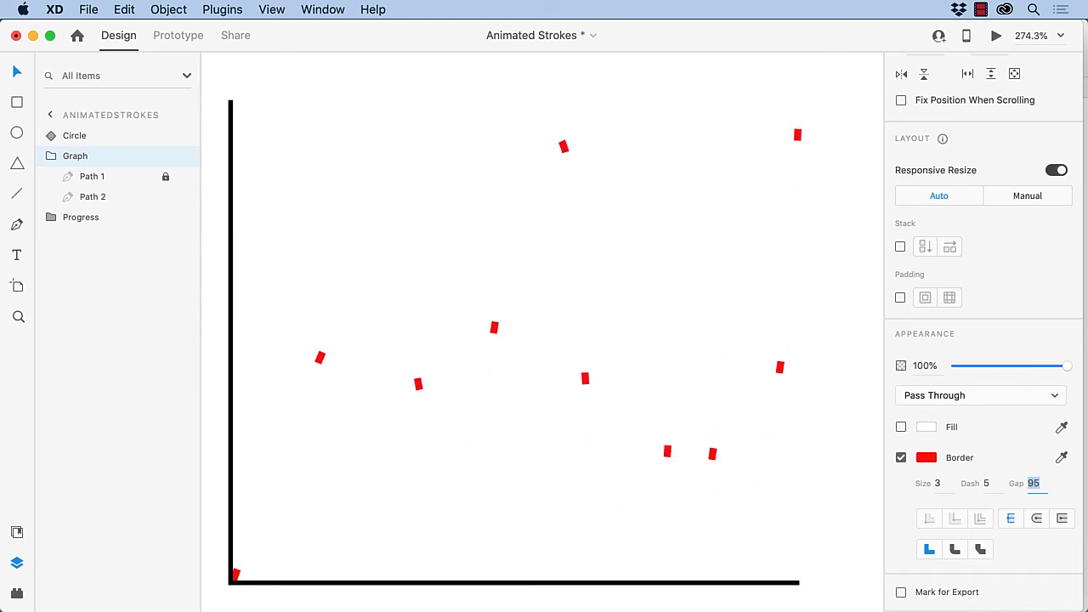
key(shift+Up)
key(shift+Up)
key(shift+Up)
key(shift+Up)
key(shift+Up)
key(shift+Up)
key(shift+Up)
key(shift+Up)
key(shift+Up)
key(shift+Up)
key(shift+Up)
key(shift+Up)
key(shift+Up)
key(shift+Up)
key(shift+Up)
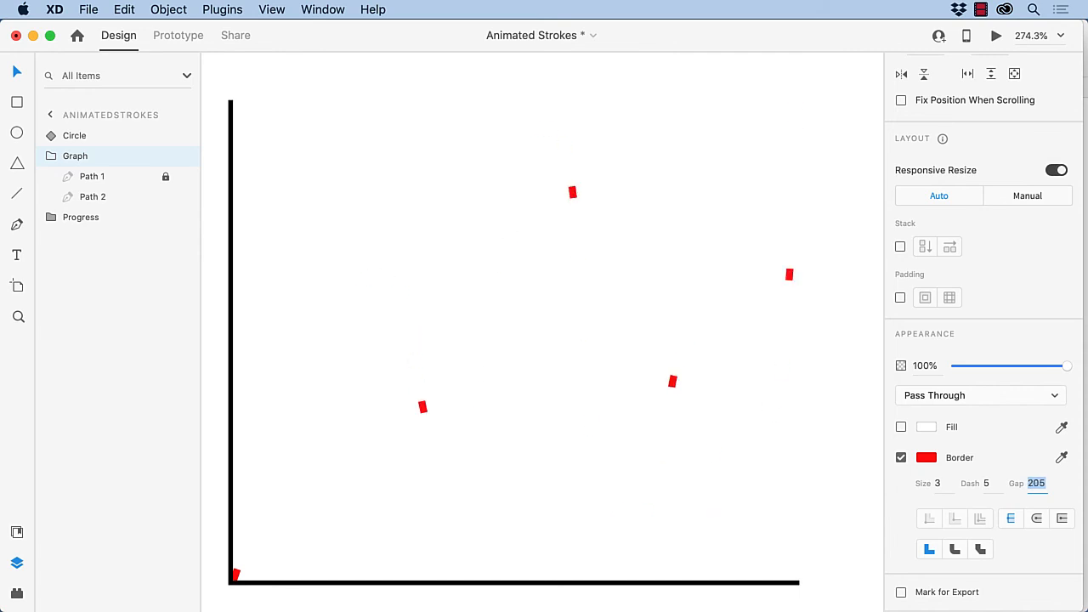
key(shift+Up)
key(shift+Up)
key(shift+Up)
key(shift+Up)
key(shift+Up)
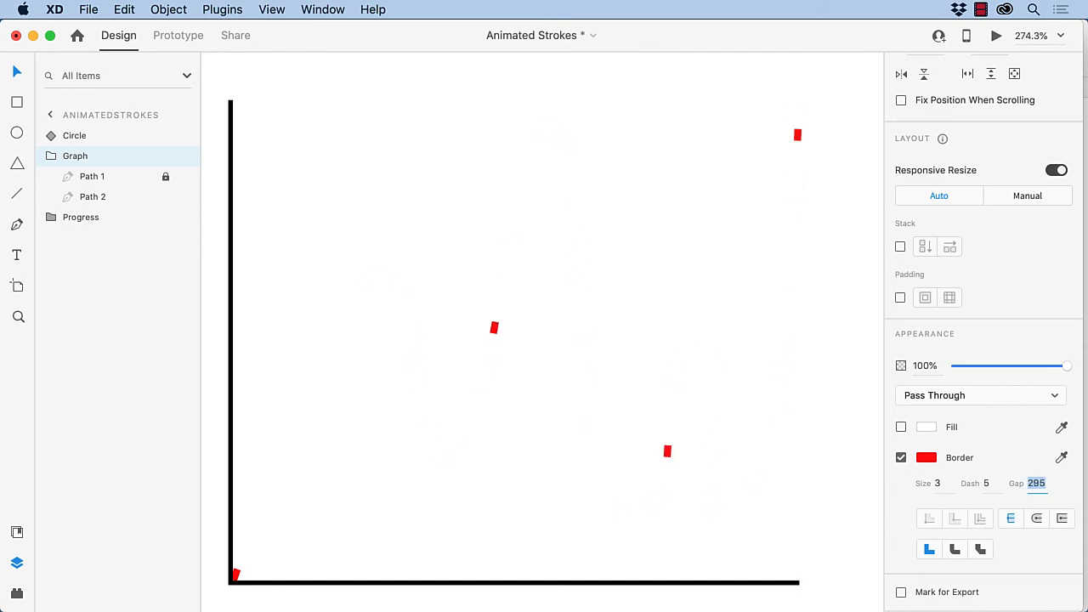
key(shift+Up)
key(shift+Up)
key(shift+Up)
key(shift+Up)
key(shift+Up)
key(shift+Up)
key(shift+Up)
key(shift+Up)
key(shift+Up)
key(shift+Up)
key(shift+Up)
key(shift+Up)
key(shift+Up)
key(shift+Up)
key(shift+Up)
key(shift+Up)
key(shift+Up)
key(shift+Up)
key(shift+Up)
key(shift+Up)
key(shift+Up)
key(shift+Up)
key(shift+Up)
key(shift+Up)
key(shift+Up)
key(shift+Up)
key(shift+Up)
key(shift+Up)
key(shift+Up)
key(shift+Up)
key(shift+Up)
key(shift+Up)
key(shift+Up)
key(shift+Up)
key(shift+Up)
key(shift+Up)
key(shift+Up)
key(shift+Up)
key(shift+Up)
key(shift+Up)
key(shift+Up)
key(shift+Up)
key(shift+Up)
key(shift+Up)
key(shift+Up)
key(shift+Up)
key(shift+Up)
key(shift+Up)
key(shift+Up)
key(shift+Up)
key(shift+Up)
key(shift+Up)
key(shift+Up)
key(shift+Up)
key(shift+Up)
key(shift+Up)
key(shift+Up)
key(shift+Up)
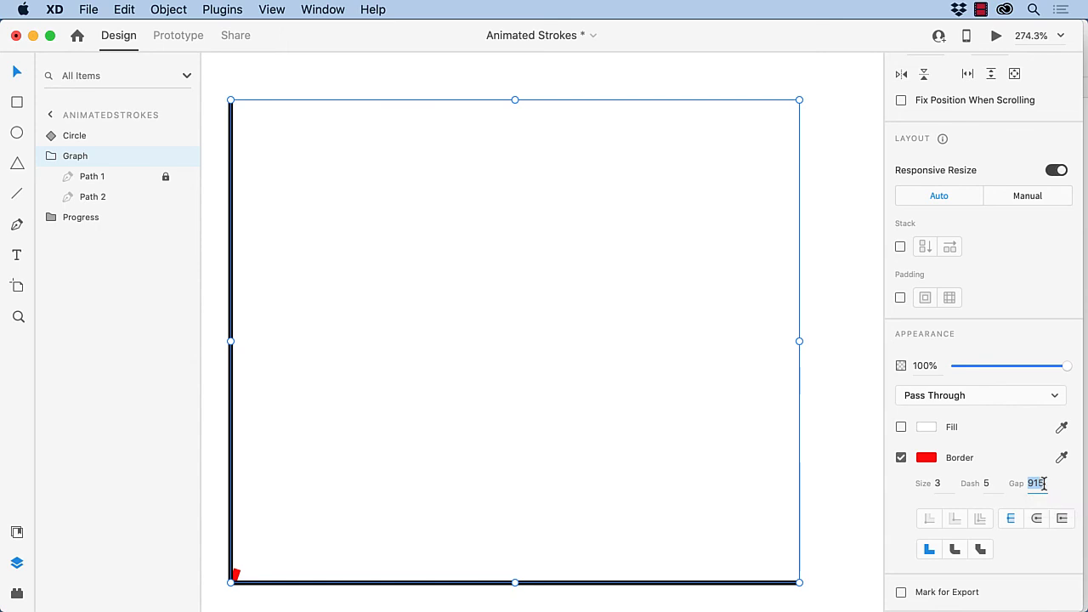
click(220, 72)
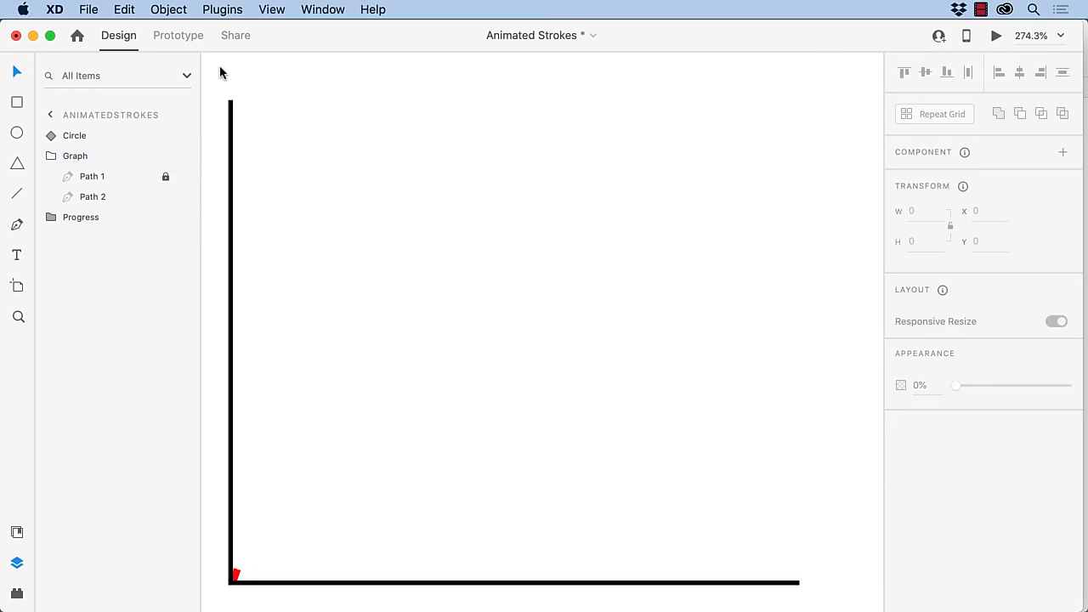
Step: Turn the Graph group into a component, add a Hover State to it, and return to its Default State
right_click(231, 255)
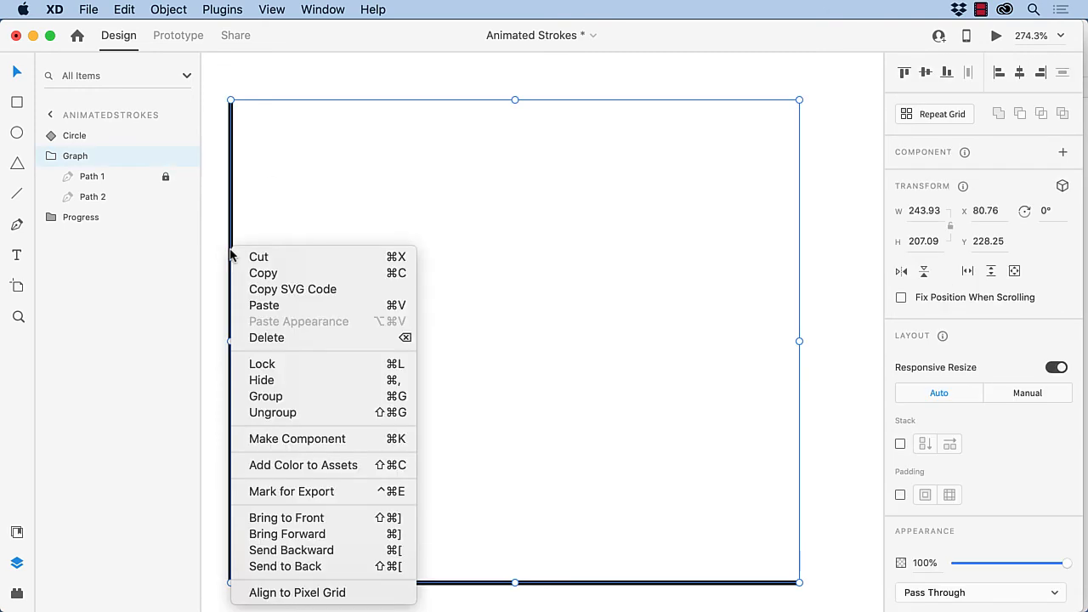
right_click(75, 159)
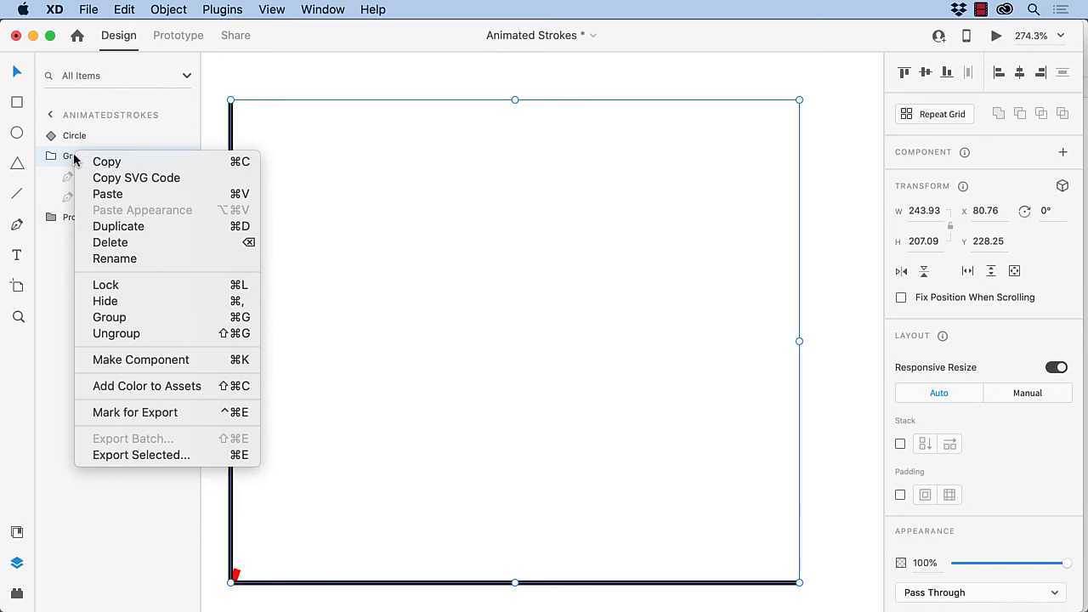
click(151, 364)
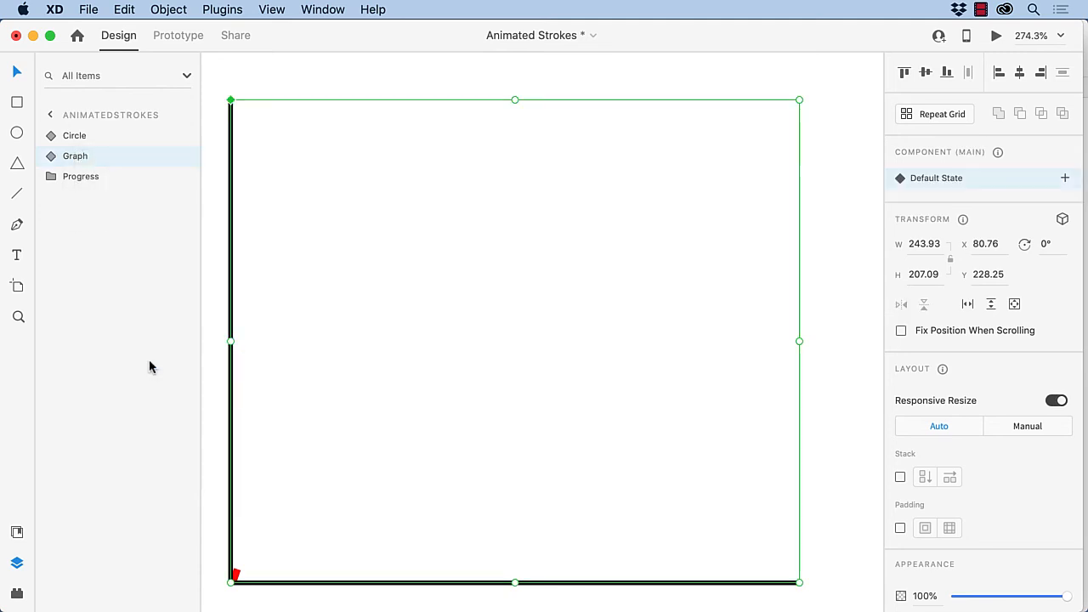
click(1064, 178)
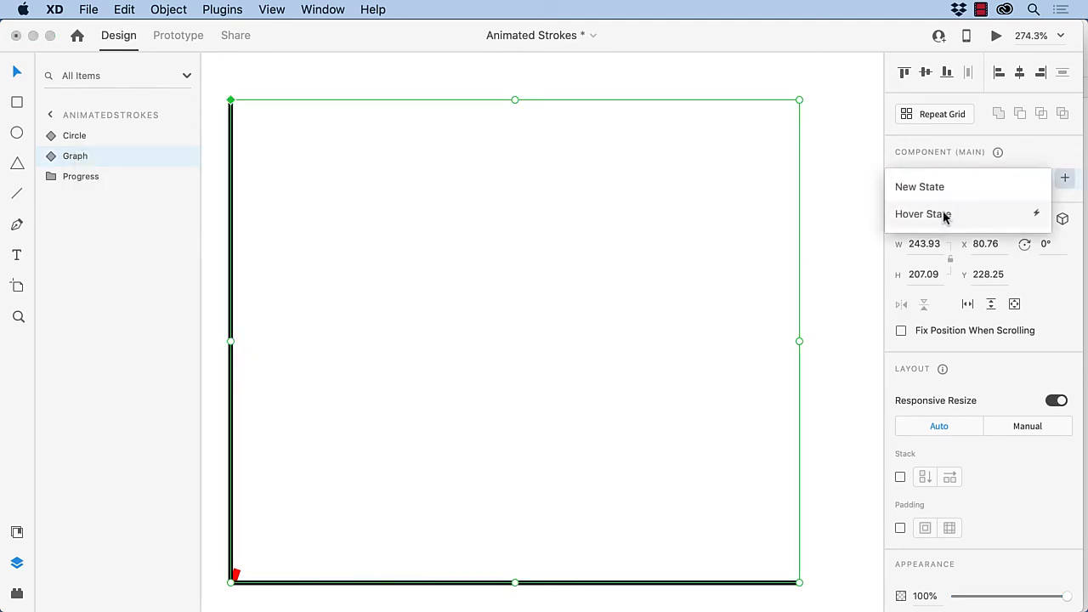
click(946, 215)
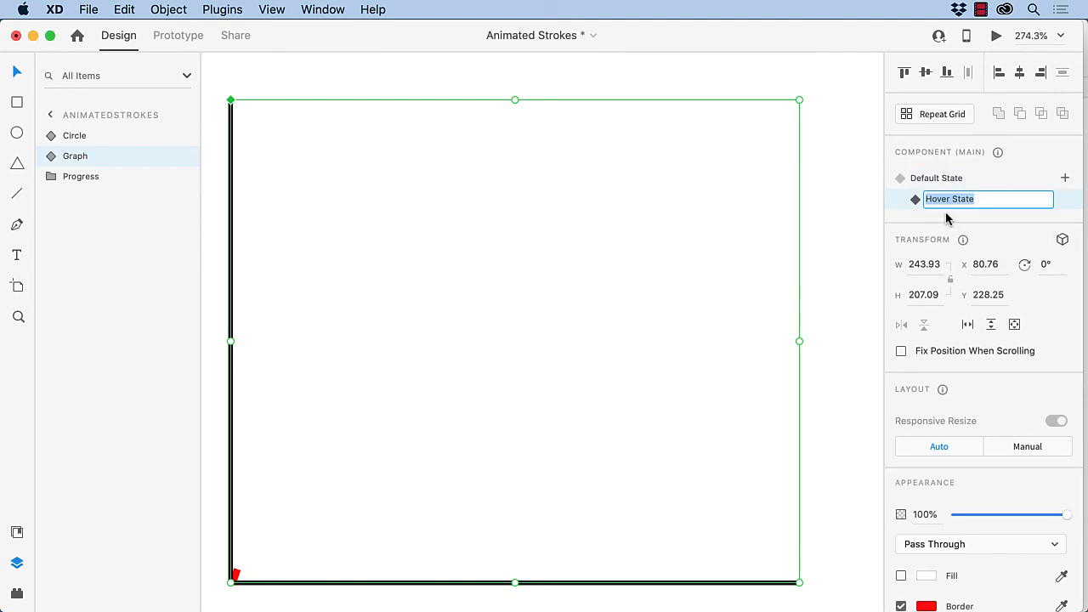
click(940, 178)
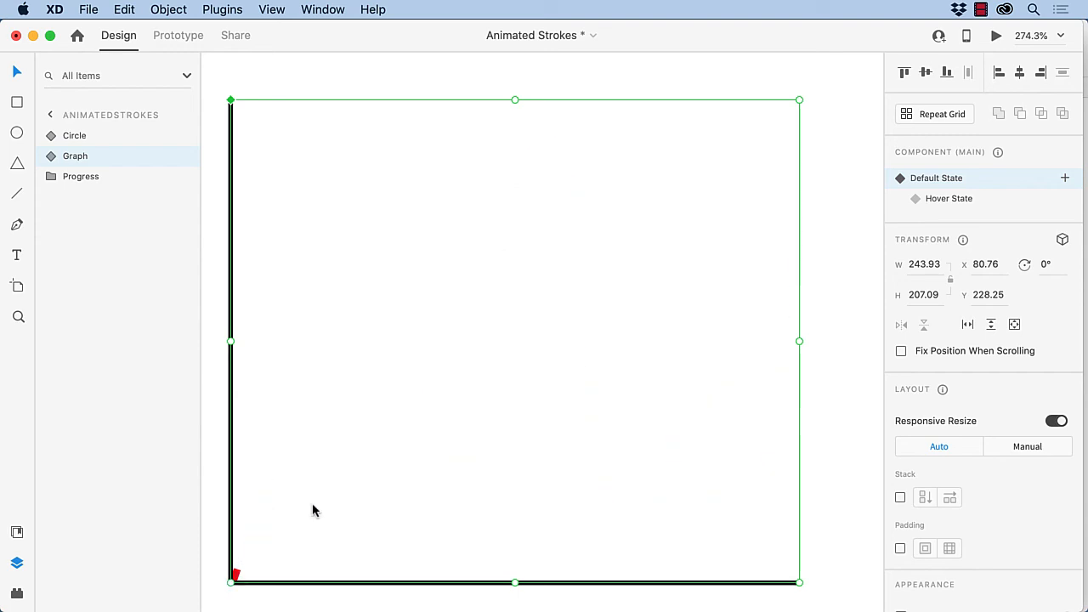
Step: Switch the Graph component to its Hover State and increase the red line's border dash to 935
click(956, 200)
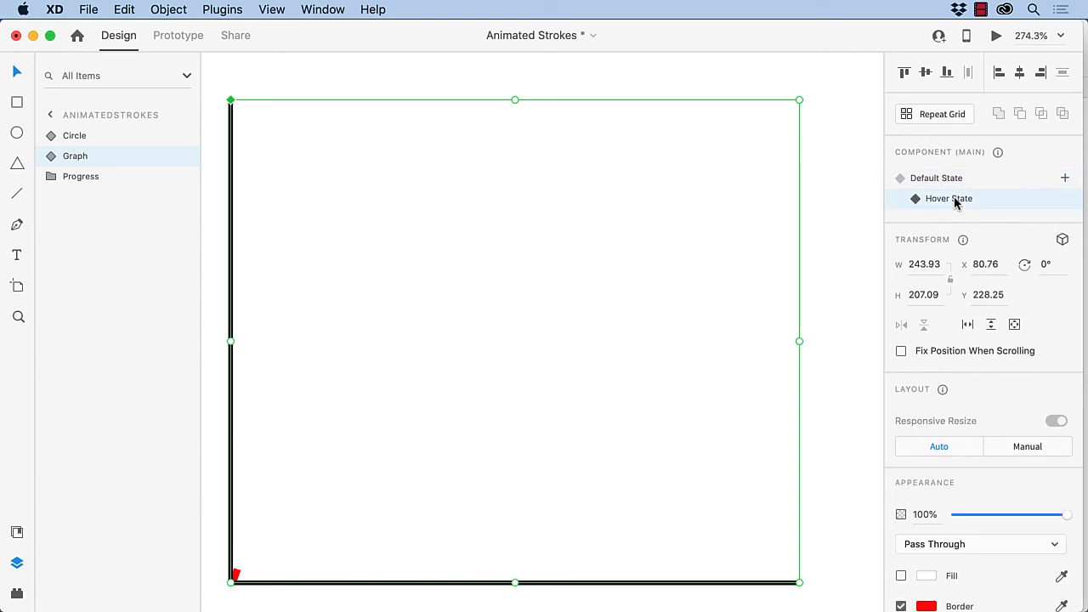
scroll(985, 256, down, 2)
scroll(986, 258, down, 3)
click(984, 483)
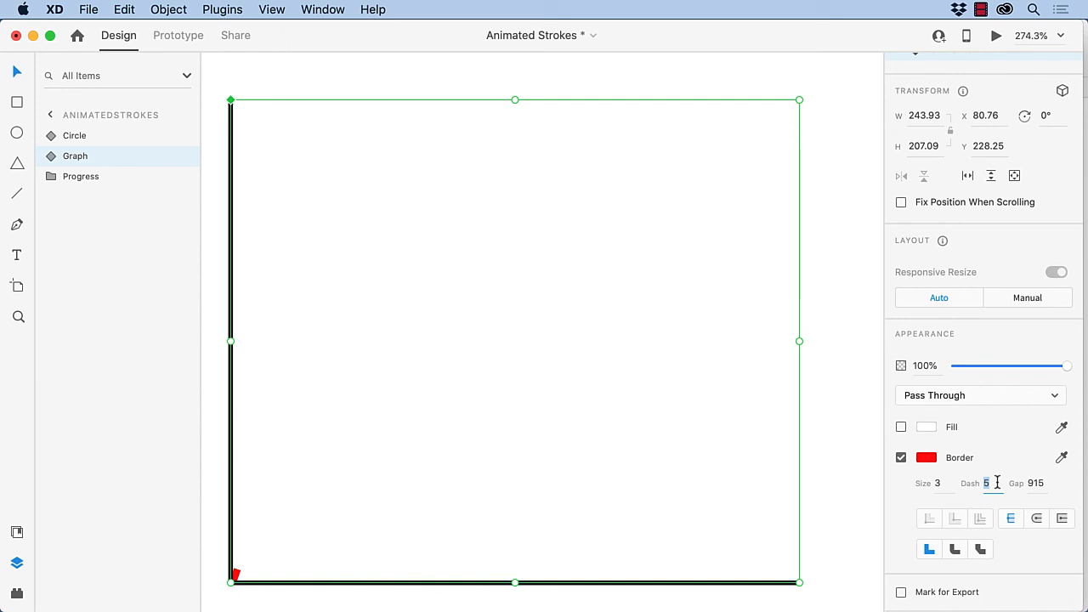
key(shift+Up)
key(shift+Up)
key(shift+Up)
key(shift+Up)
key(shift+Up)
key(shift+Up)
key(shift+Up)
key(shift+Up)
key(shift+Up)
key(shift+Up)
key(shift+Up)
key(shift+Up)
key(shift+Up)
key(shift+Up)
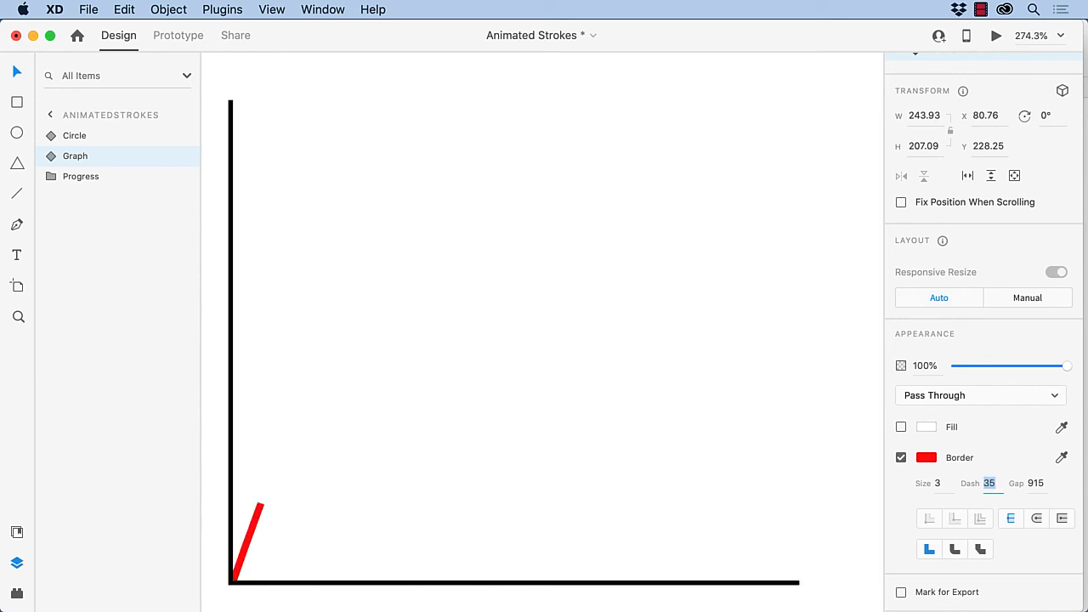
key(shift+Up)
key(shift+Up)
key(shift+Up)
key(shift+Up)
key(shift+Up)
key(shift+Up)
key(shift+Up)
key(shift+Up)
key(shift+Up)
key(shift+Up)
key(shift+Up)
key(shift+Up)
key(shift+Up)
key(shift+Up)
key(shift+Up)
key(shift+Up)
key(shift+Up)
key(shift+Up)
key(shift+Up)
key(shift+Up)
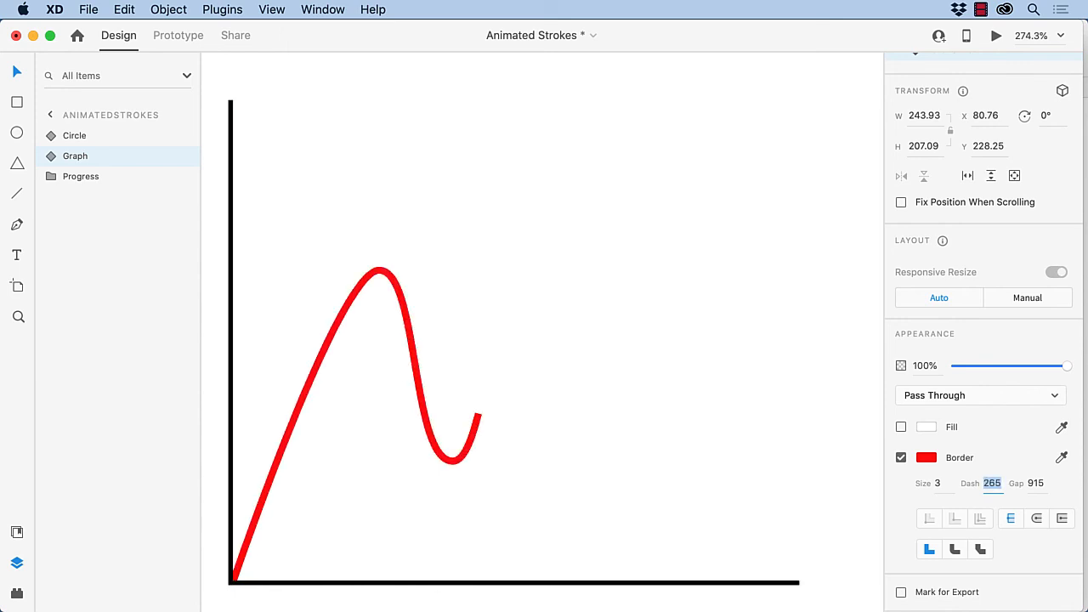
key(shift+Up)
key(shift+Up)
key(shift+Up)
key(shift+Up)
key(shift+Up)
key(shift+Up)
key(shift+Up)
key(shift+Up)
key(shift+Up)
key(shift+Up)
key(shift+Up)
key(shift+Up)
key(shift+Up)
key(shift+Up)
key(shift+Up)
key(shift+Up)
key(shift+Up)
key(shift+Up)
key(shift+Up)
key(shift+Up)
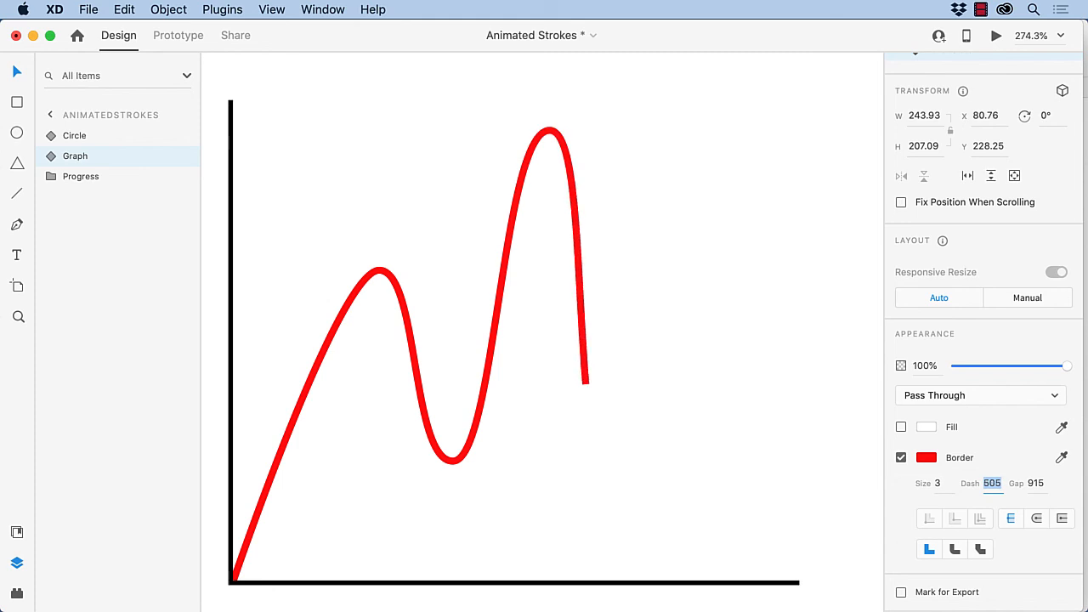
key(shift+Up)
key(shift+Up)
key(shift+Up)
key(shift+Up)
key(shift+Up)
key(shift+Up)
key(shift+Up)
key(shift+Up)
key(shift+Up)
key(shift+Up)
key(shift+Up)
key(shift+Up)
key(shift+Up)
key(shift+Up)
key(shift+Up)
key(shift+Up)
key(shift+Up)
key(shift+Up)
key(shift+Up)
key(shift+Up)
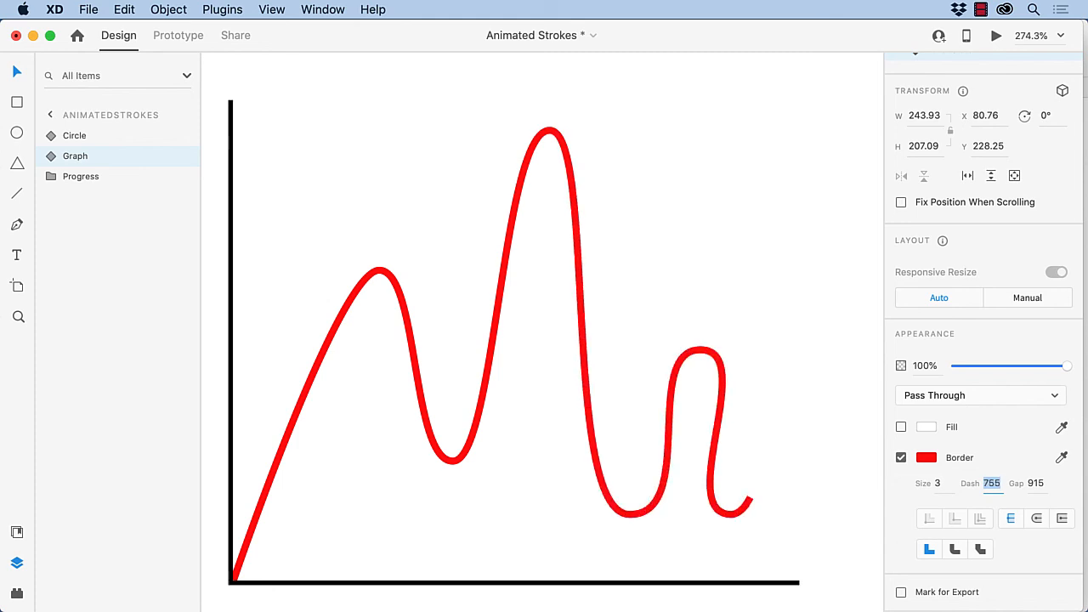
key(shift+Up)
key(shift+Up)
key(shift+Up)
key(shift+Up)
key(shift+Up)
key(shift+Up)
key(shift+Up)
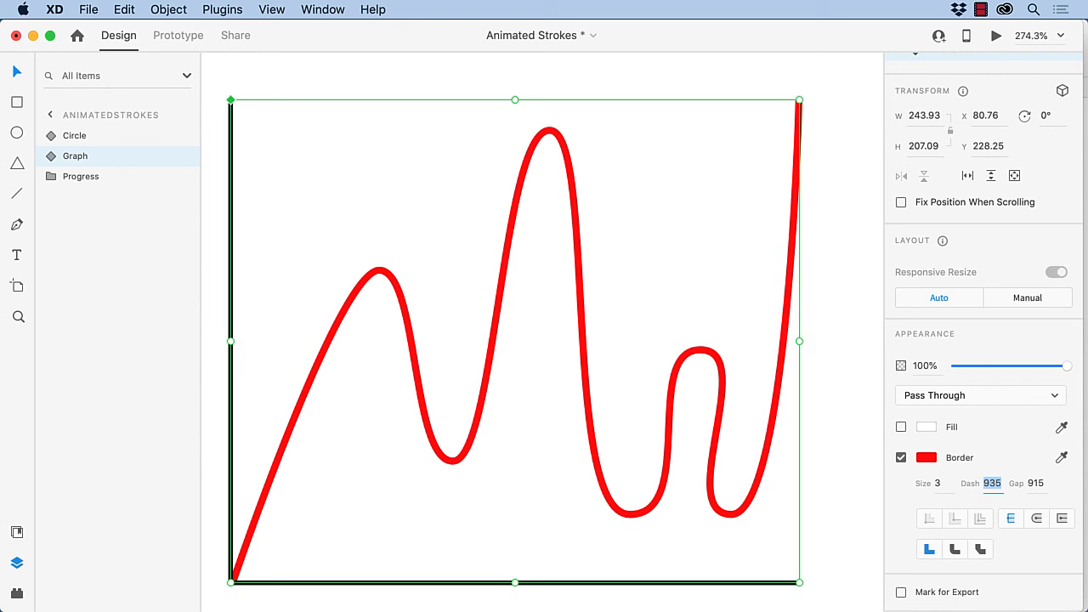
Step: Set the Hover State line's border dash to 915, matching the gap value, and deselect the graph
click(1001, 484)
drag(1001, 485, 989, 484)
text(15)
key(Return)
click(816, 408)
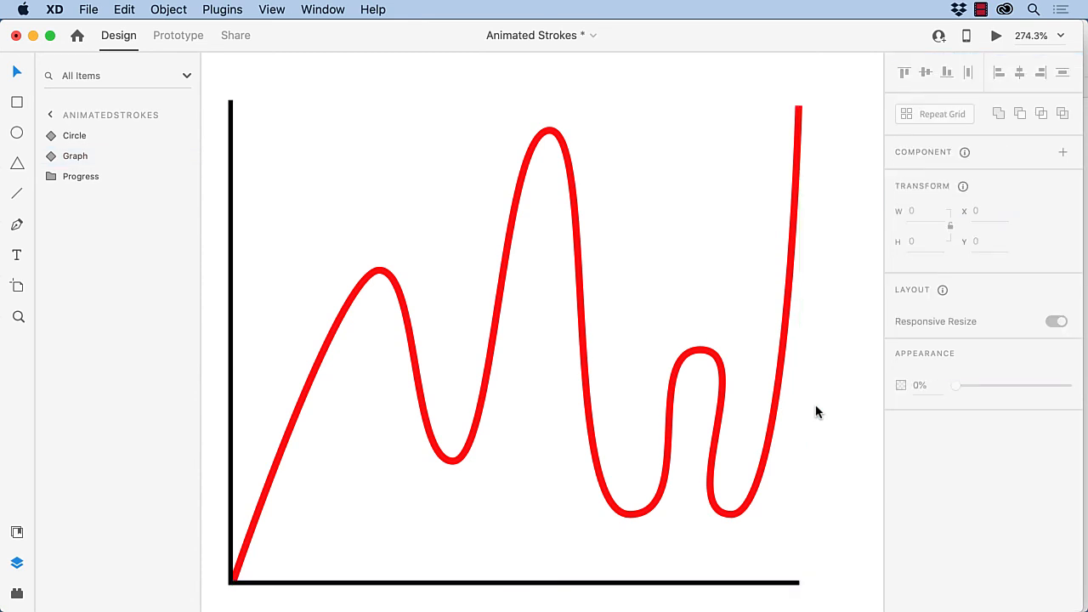
Step: Switch to Prototype mode and select the Graph component
click(181, 35)
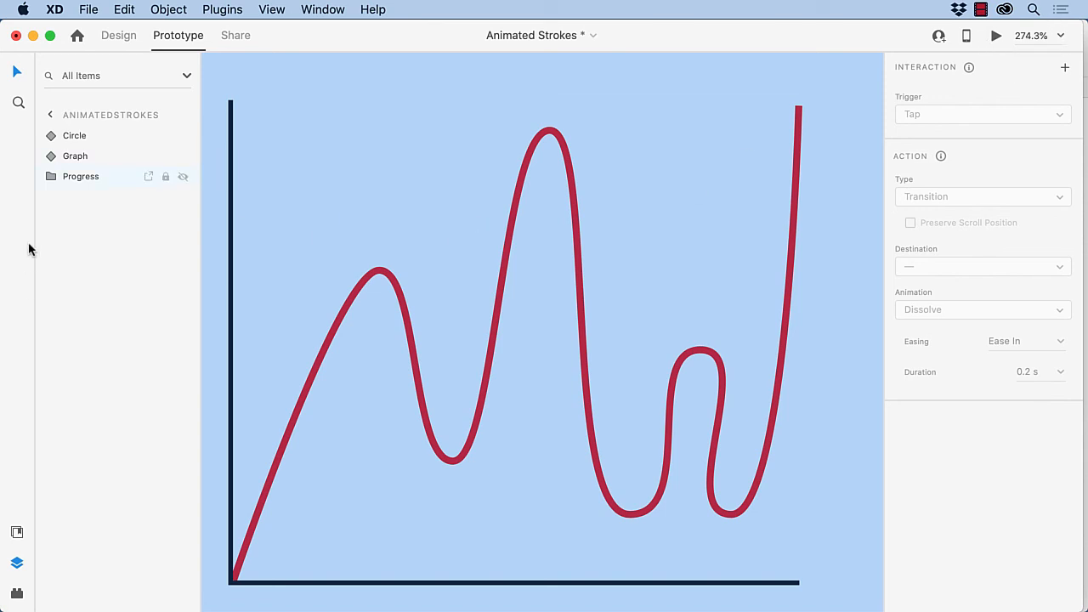
click(17, 102)
key(super+minus)
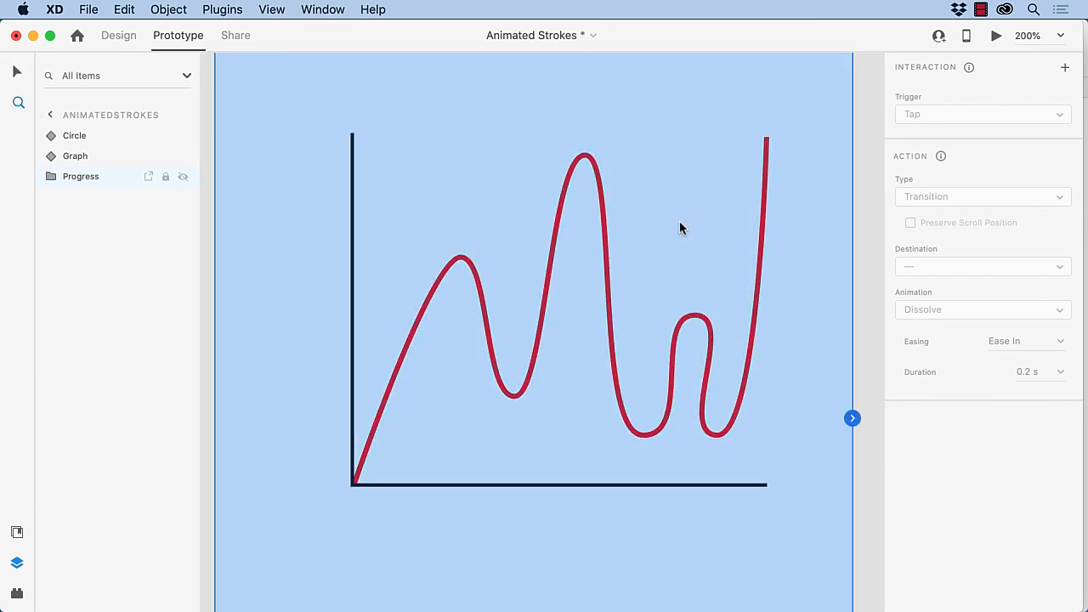
key(super+minus)
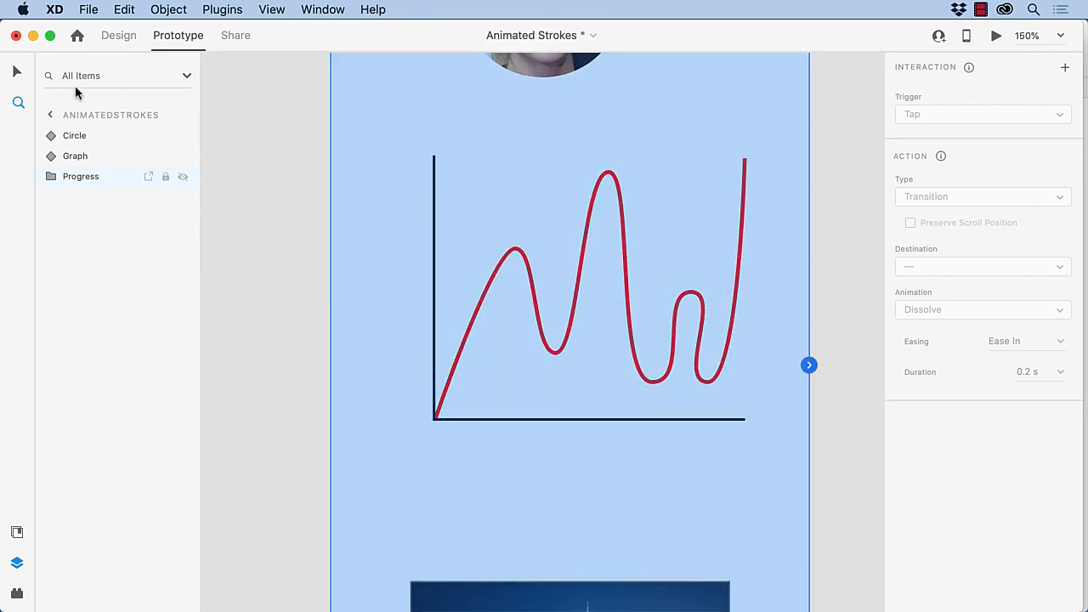
click(575, 306)
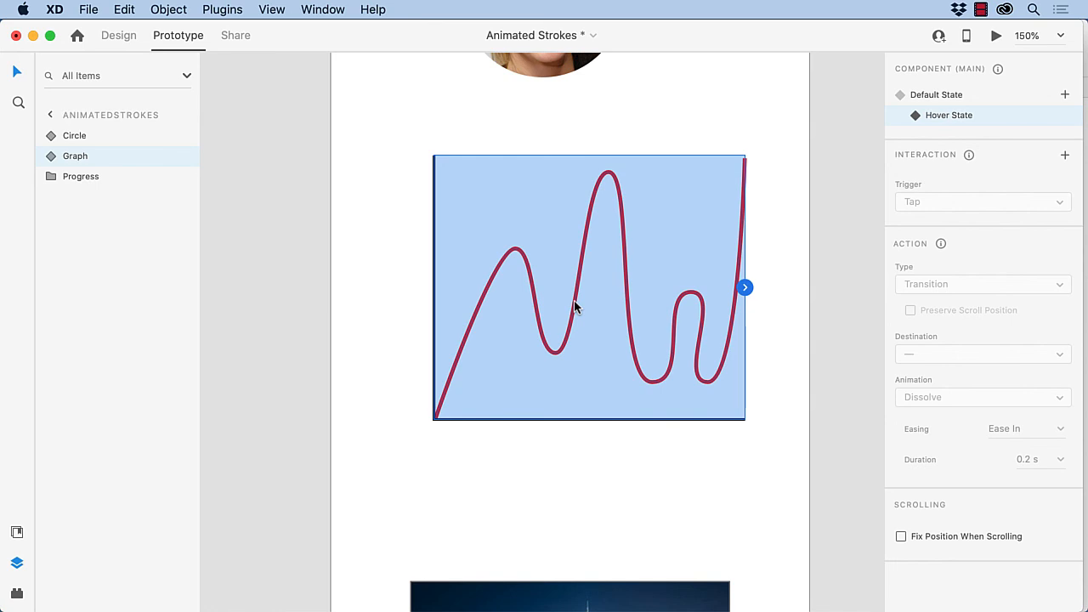
click(745, 288)
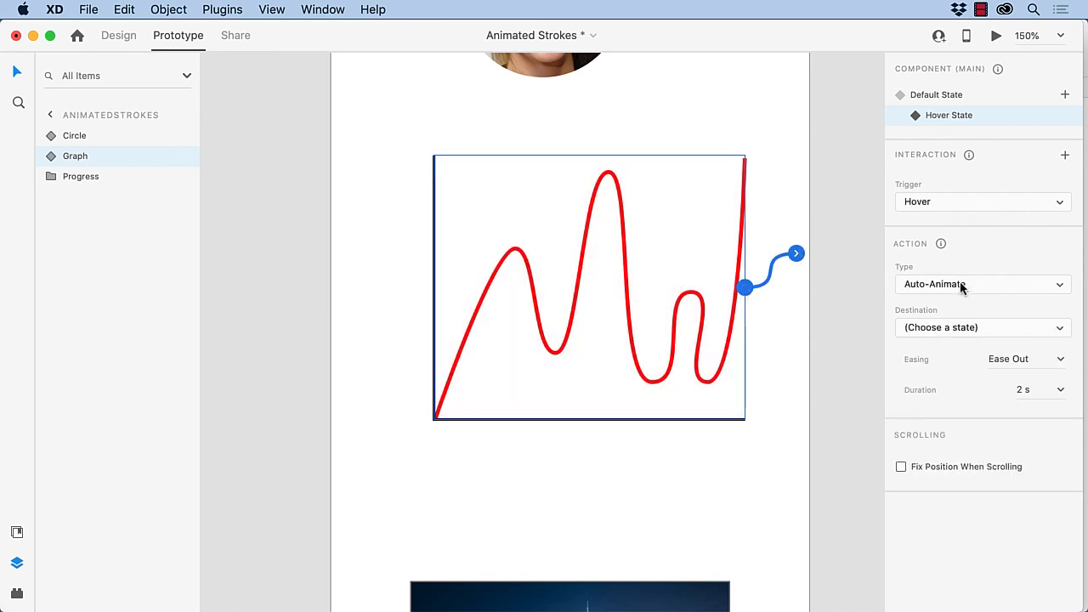
click(965, 332)
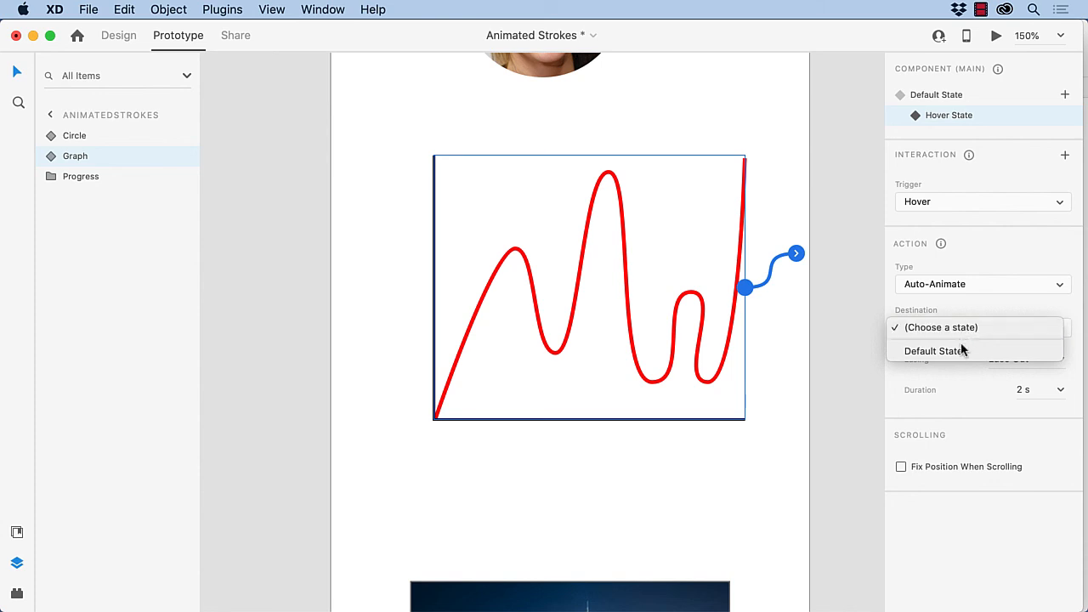
click(988, 297)
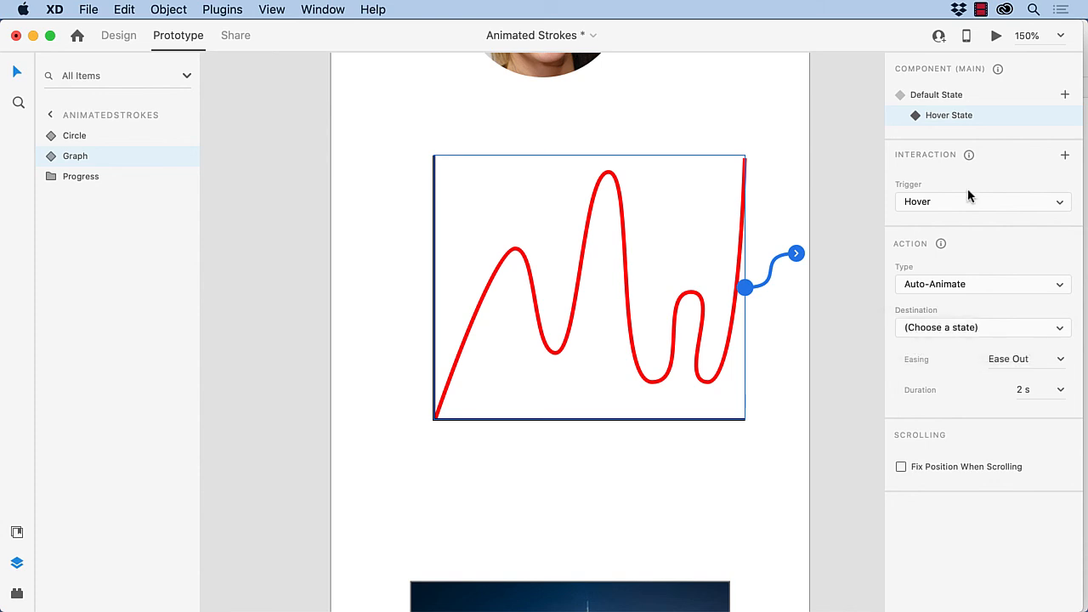
Step: Switch the Graph component to its Default State and set the duration of its hover Auto-Animate interaction to 5 s
click(946, 99)
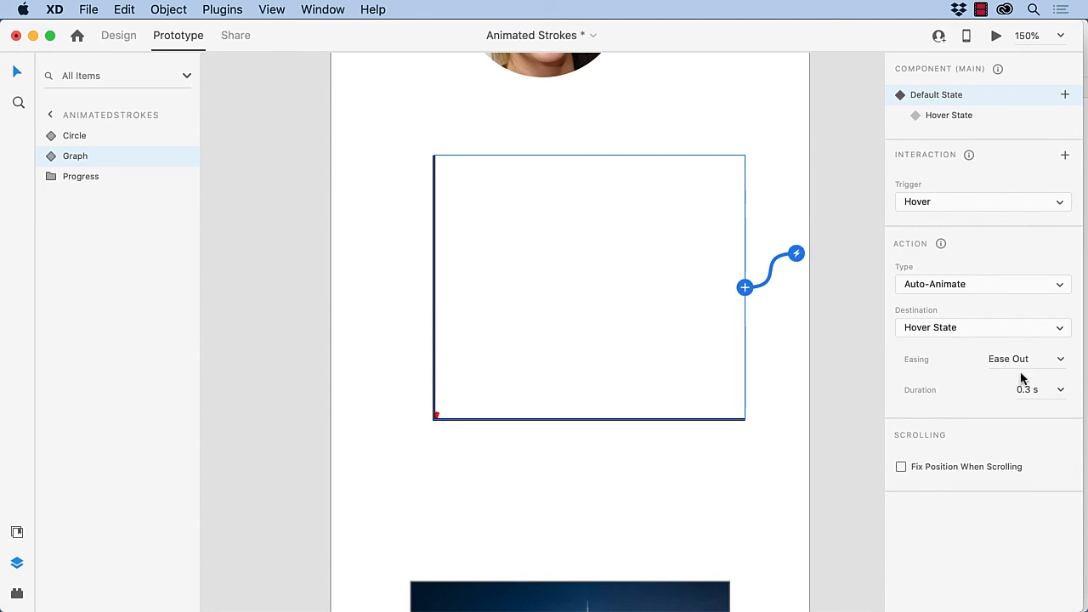
click(1035, 389)
text(5)
key(Return)
Step: Preview the prototype and trigger the graph's hover interaction to check the line-drawing animation
click(995, 35)
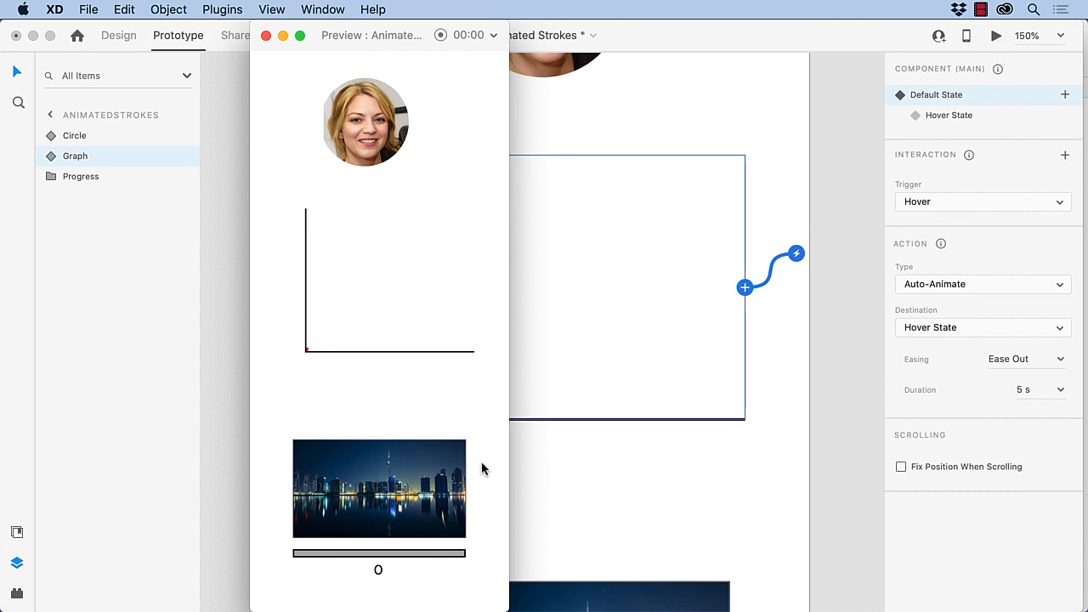
mouse_move(343, 345)
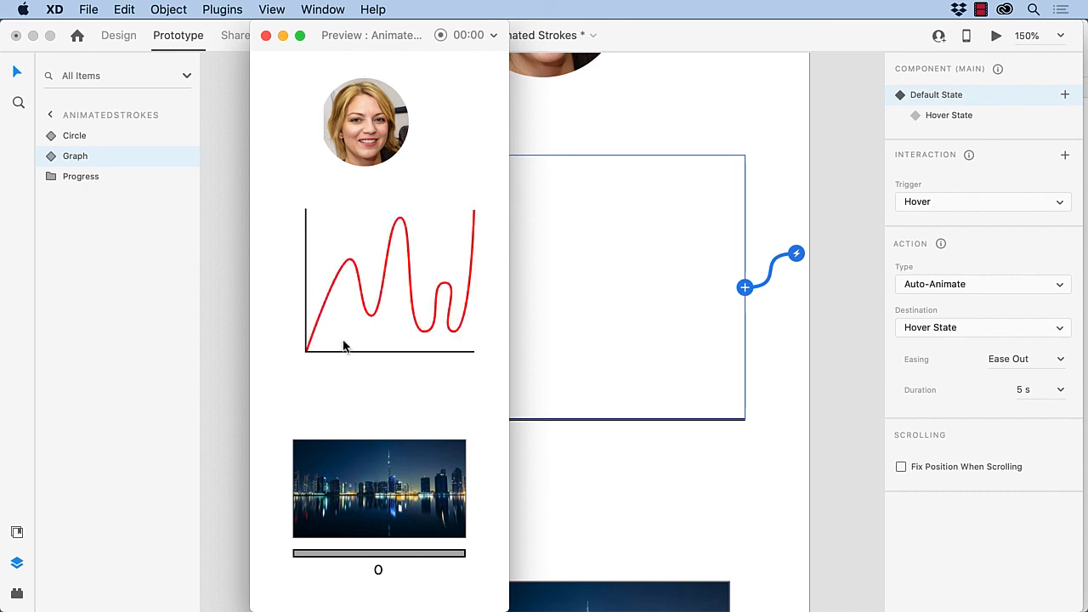